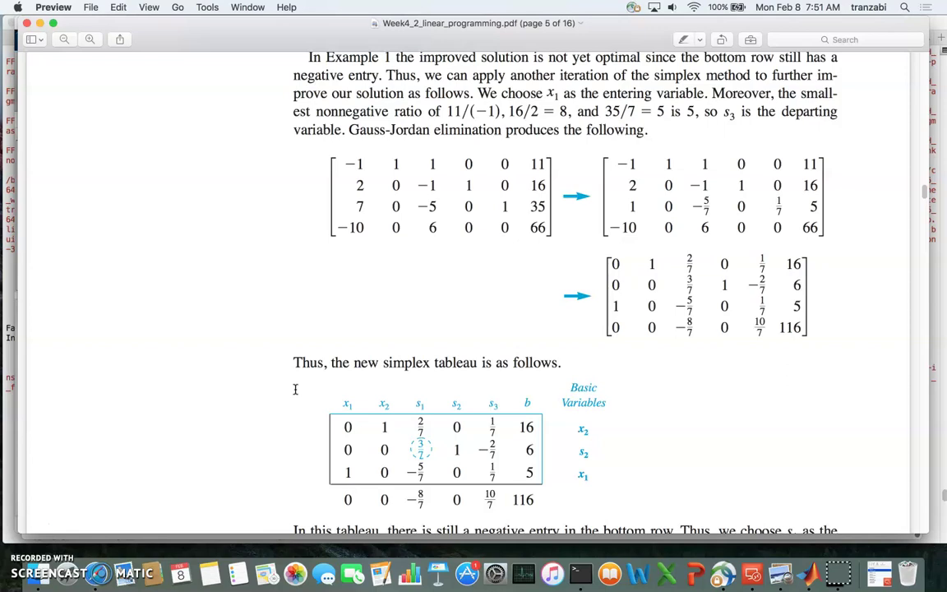
Scroll up from page 5 to page 2's Simplex Tableau heading, with z = 4x1 + 6x2 and its constraints
scroll(402, 345, "up", 10)
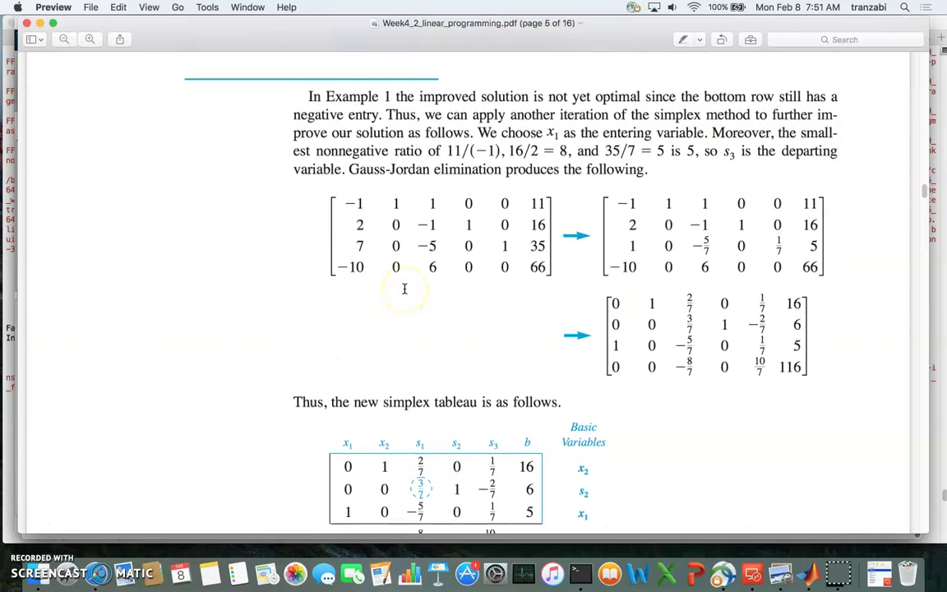
scroll(404, 289, "up", 7)
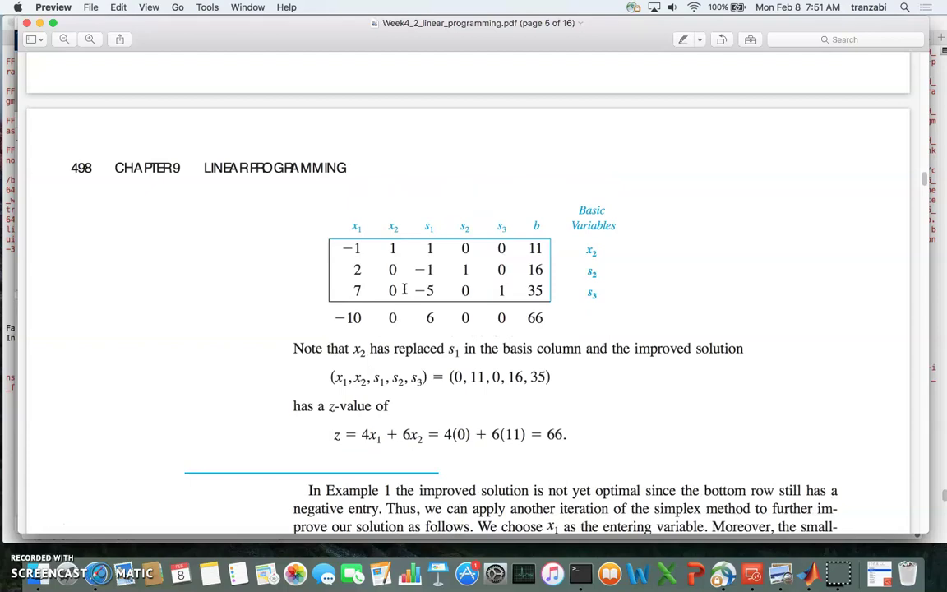
scroll(404, 288, "up", 15)
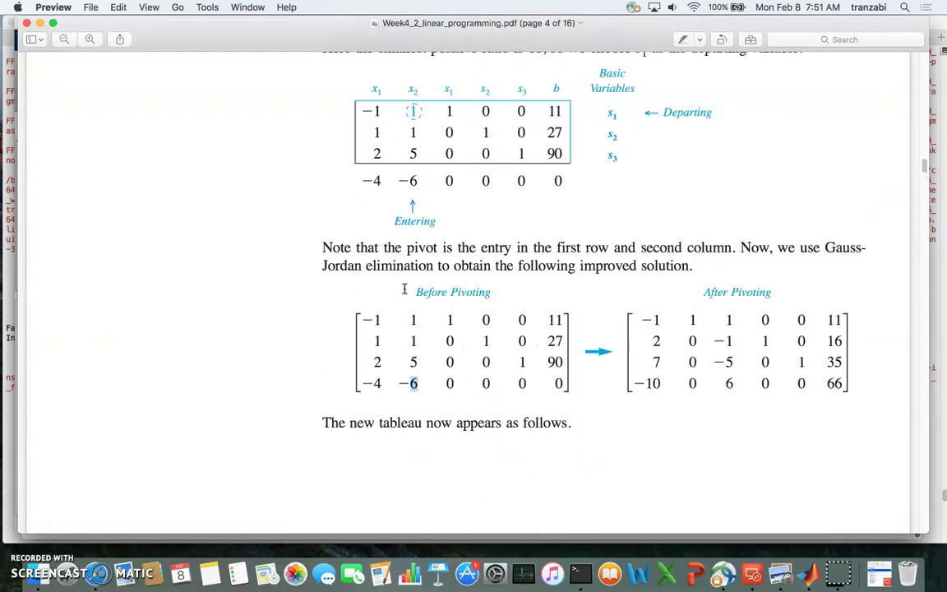
scroll(403, 289, "up", 15)
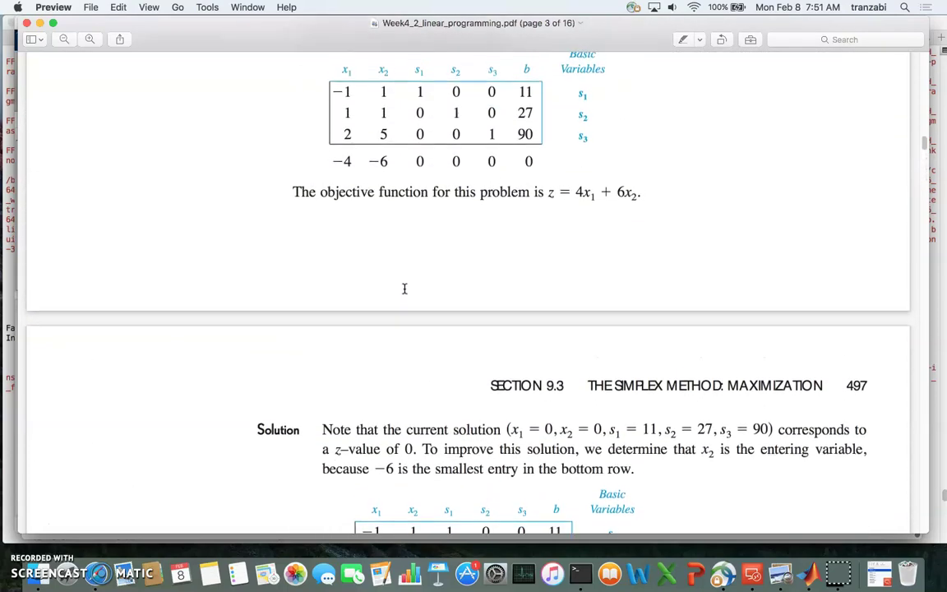
scroll(404, 289, "up", 15)
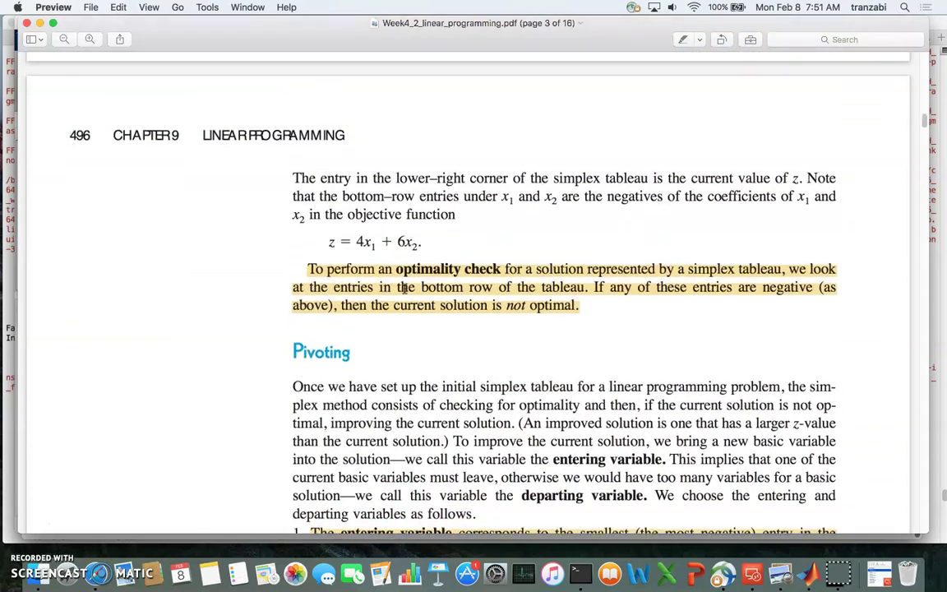
scroll(403, 289, "up", 15)
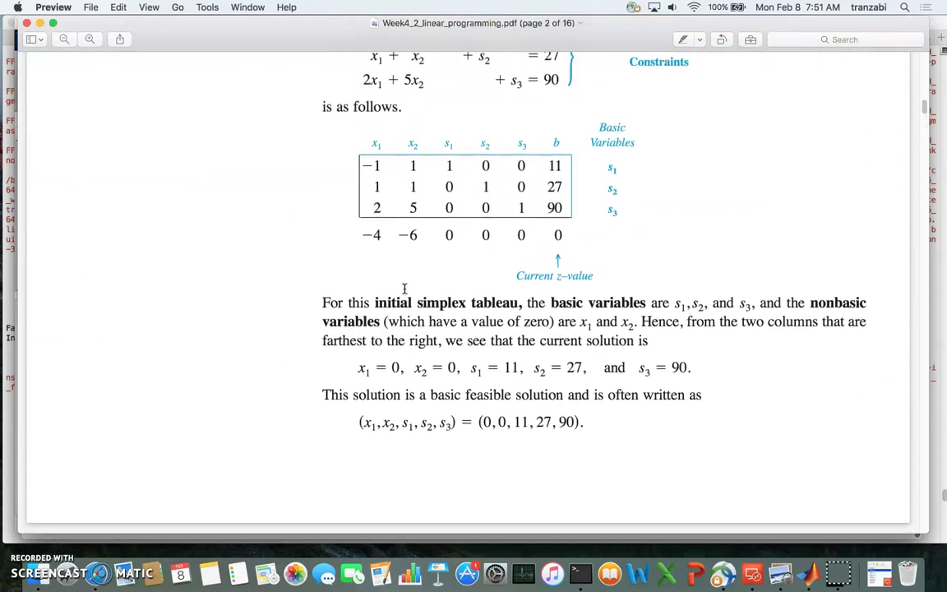
scroll(403, 289, "up", 3)
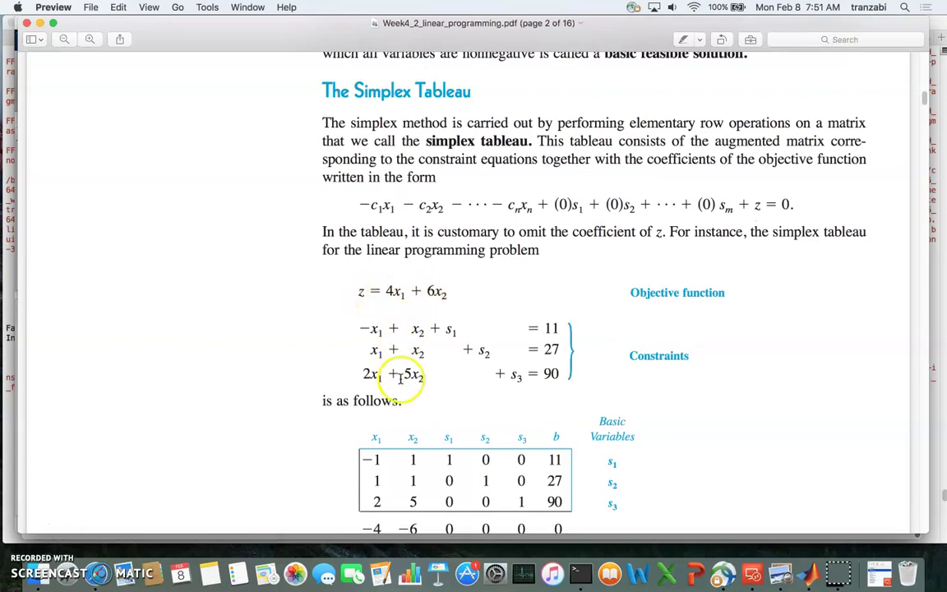
Scroll down to page 4's Before and After Pivoting tableaux, the improved one ending in 66
scroll(400, 379, "down", 20)
scroll(397, 360, "down", 20)
scroll(397, 359, "down", 5)
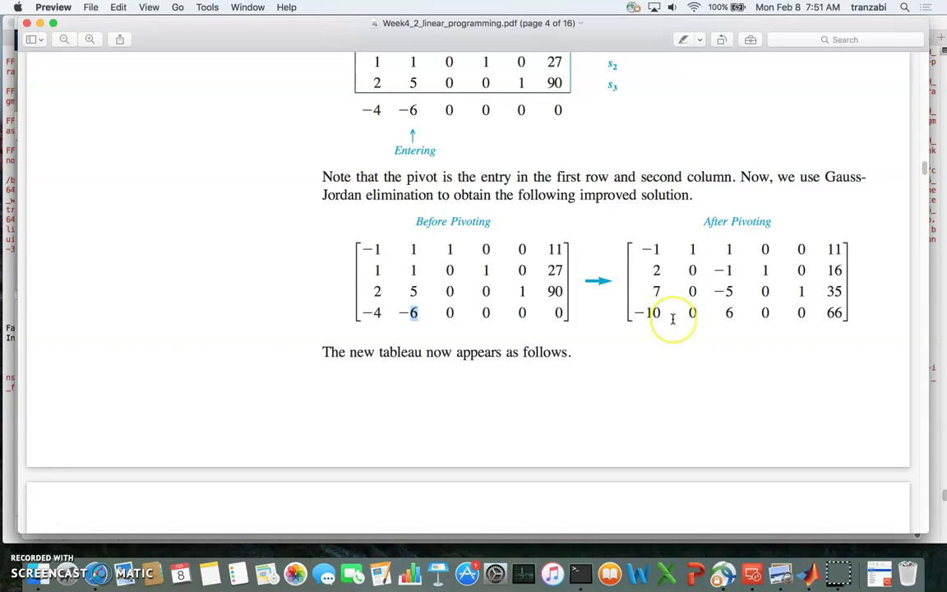
Scroll to page 5's second iteration, where x1 enters, s3 departs, and Gauss-Jordan ends in 116
scroll(673, 319, "down", 3)
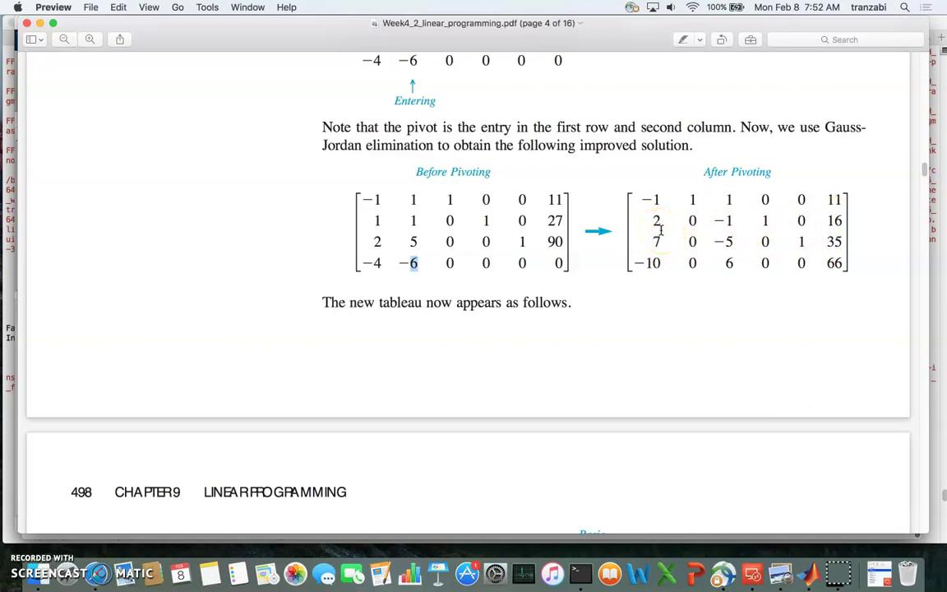
scroll(661, 231, "down", 10)
scroll(660, 230, "down", 4)
scroll(661, 230, "down", 4)
scroll(661, 230, "down", 6)
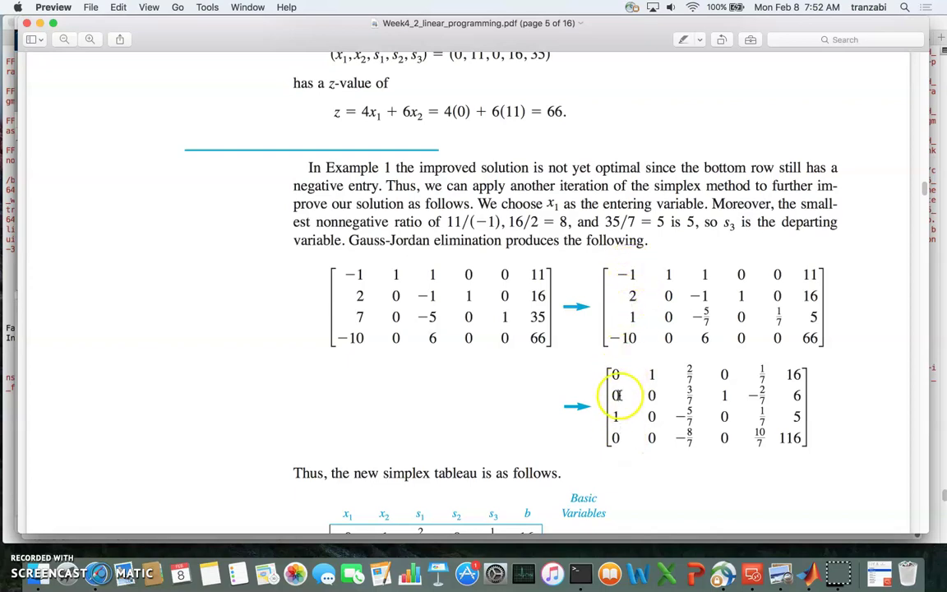
Scroll to the new tableau ending in 116 and the paragraph choosing s1 to enter and s2 to depart
scroll(613, 437, "down", 3)
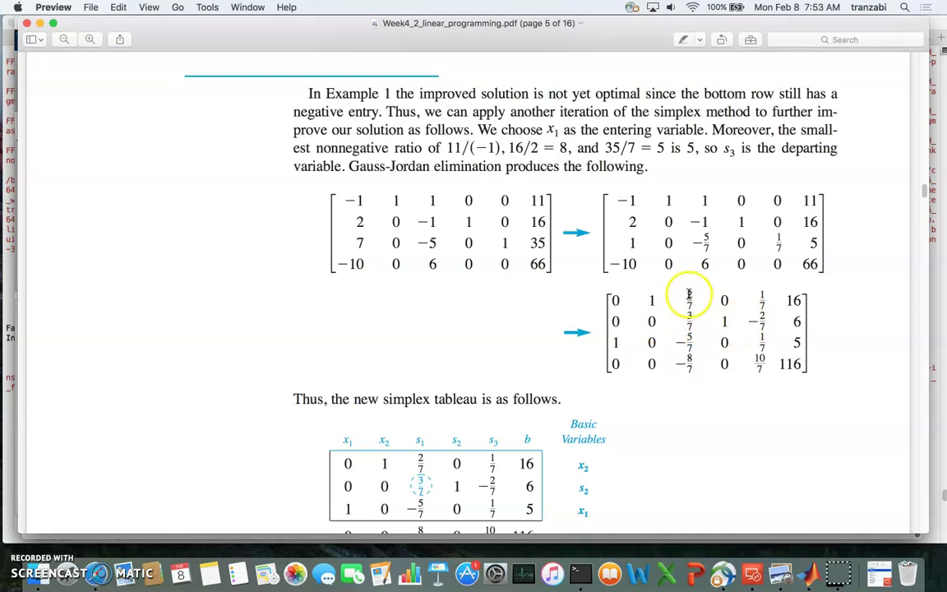
scroll(691, 363, "down", 5)
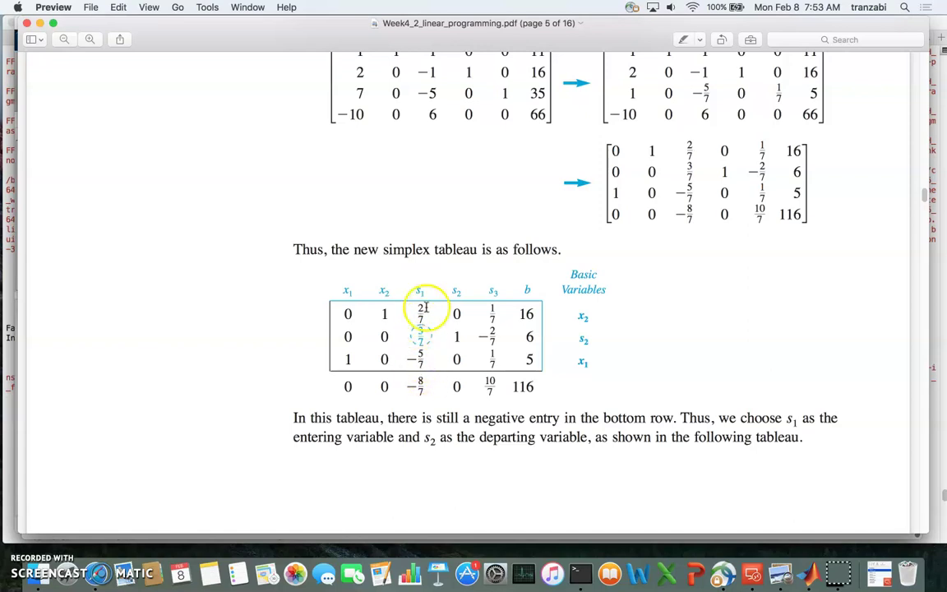
Scroll to page 6's final tableau with maximum z = 132 at (15, 12, 14, 0, 0)
scroll(421, 353, "down", 6)
scroll(420, 362, "down", 9)
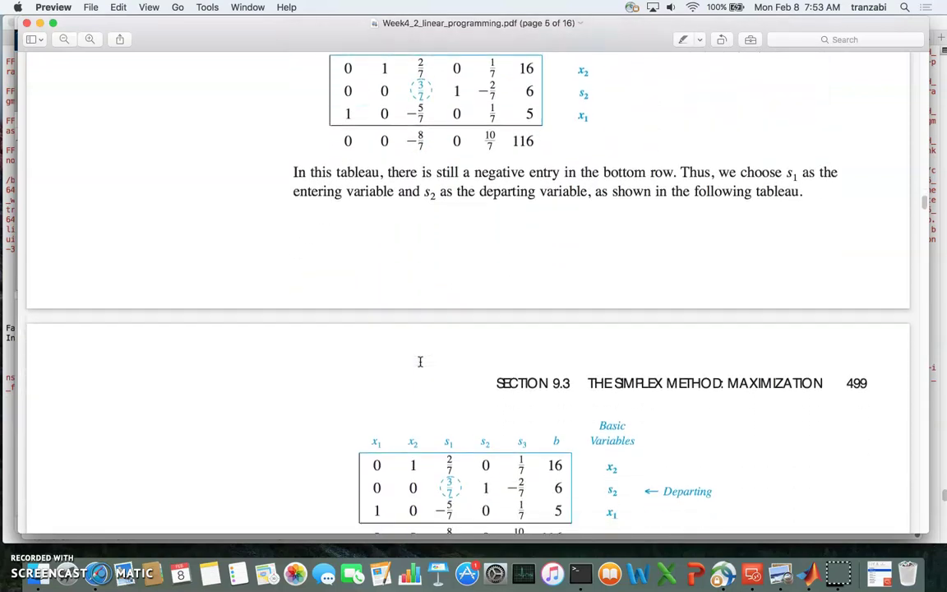
scroll(420, 362, "down", 2)
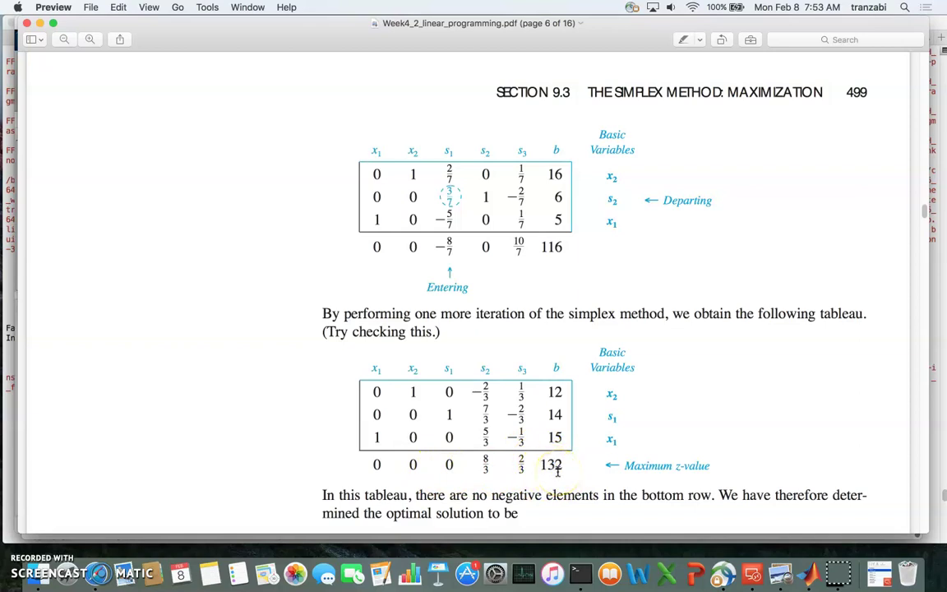
scroll(558, 471, "down", 5)
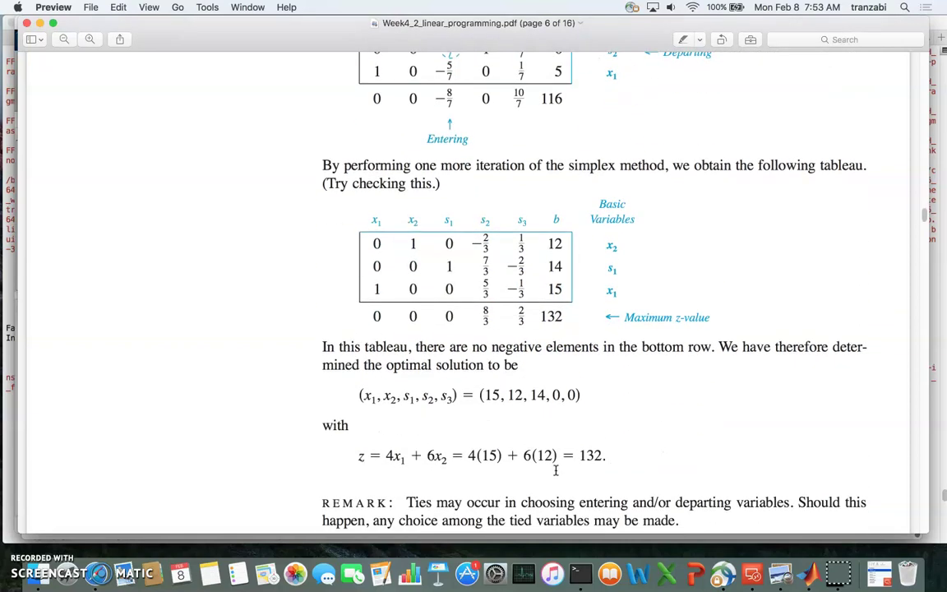
scroll(556, 470, "down", 1)
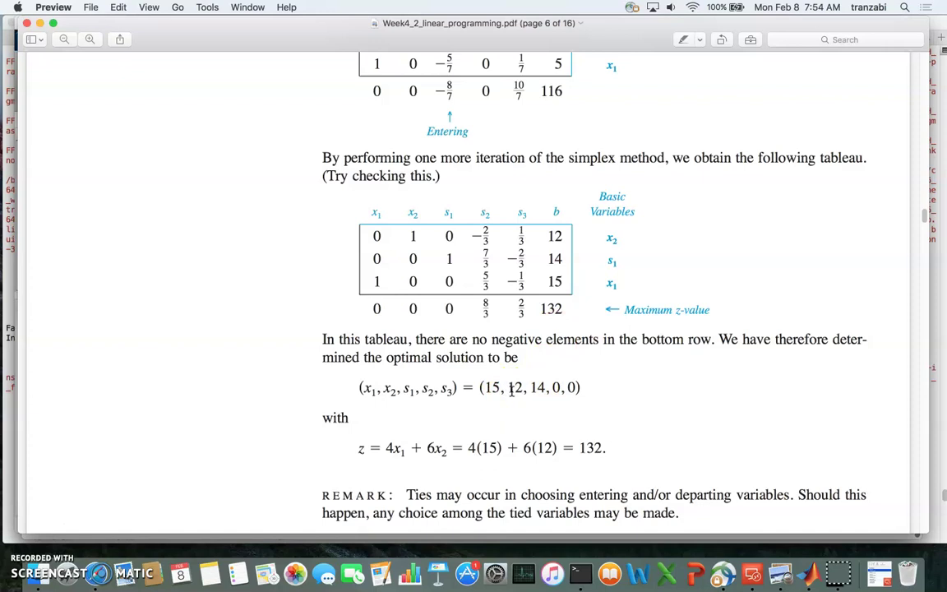
Return to Example 1's initial tableau on page 3, with b column 11, 27, 90
scroll(511, 392, "down", 10)
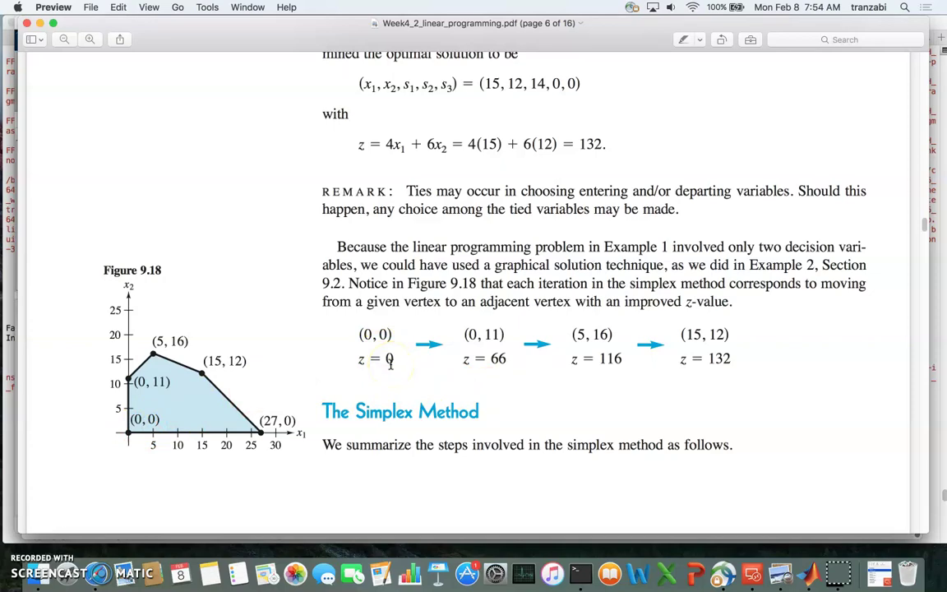
scroll(391, 364, "up", 20)
scroll(390, 365, "up", 15)
scroll(391, 364, "down", 12)
scroll(391, 364, "down", 3)
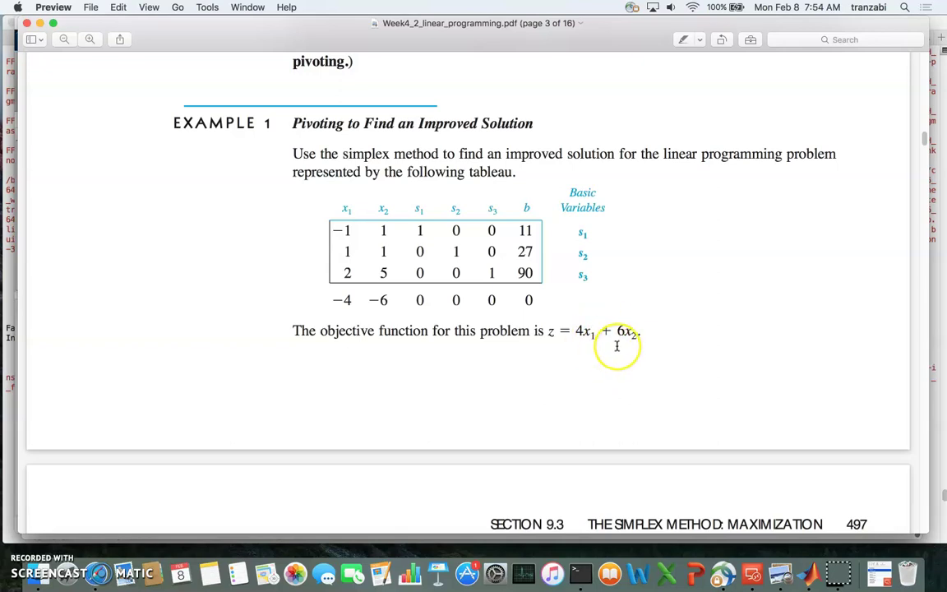
Scroll to Figure 9.18 on page 6, tracing vertices from z = 0 through 66 and 116 to 132
scroll(610, 347, "down", 5)
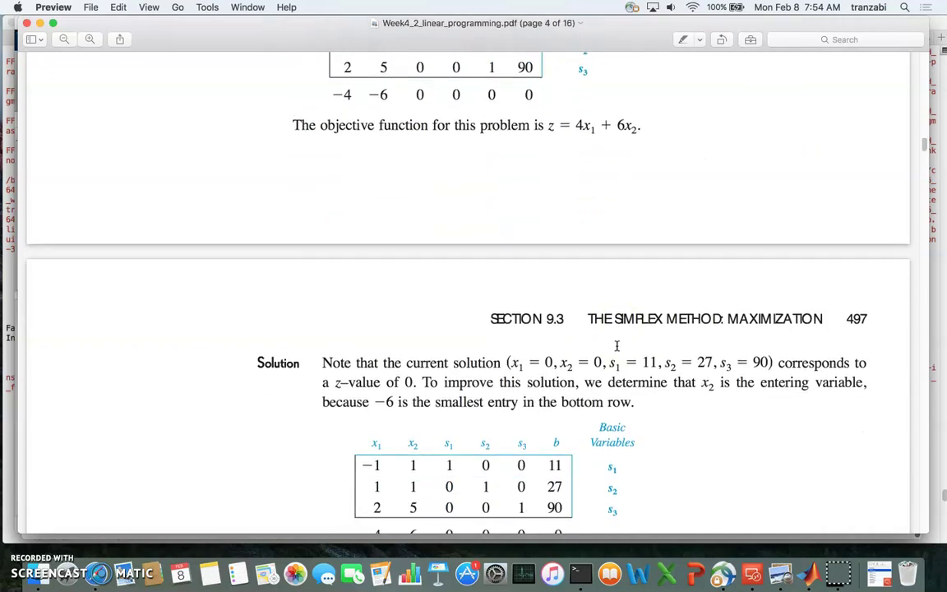
scroll(617, 346, "down", 20)
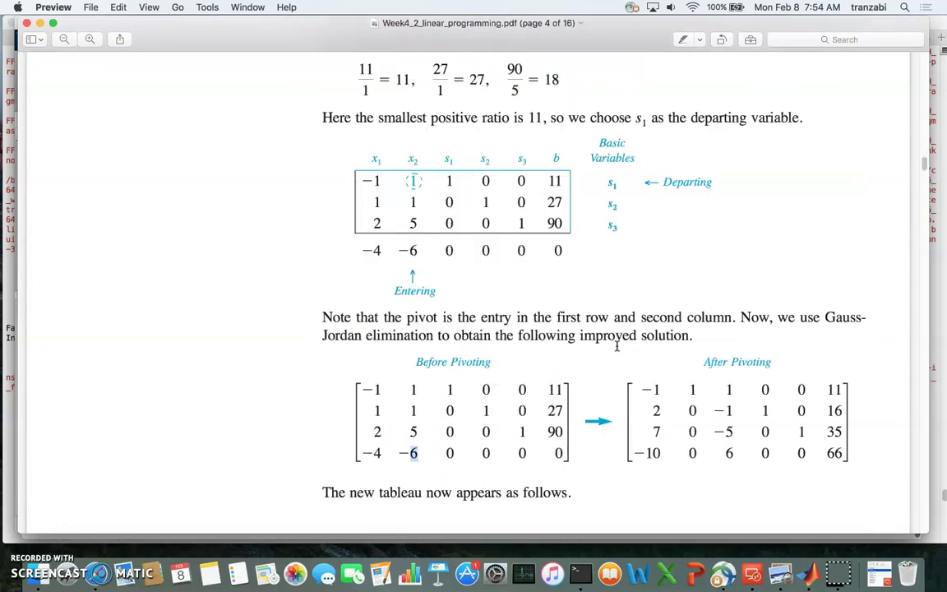
scroll(617, 346, "down", 20)
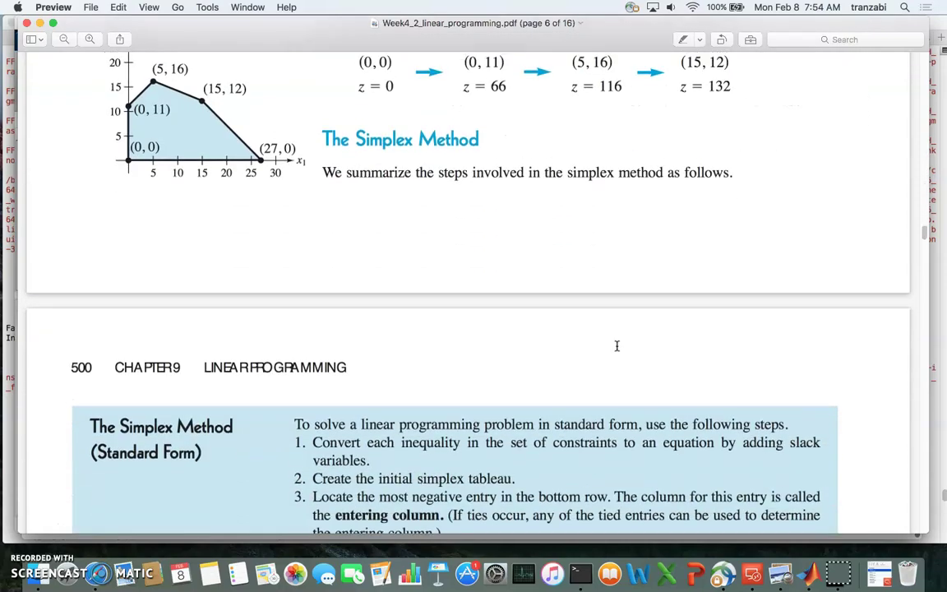
scroll(615, 343, "up", 2)
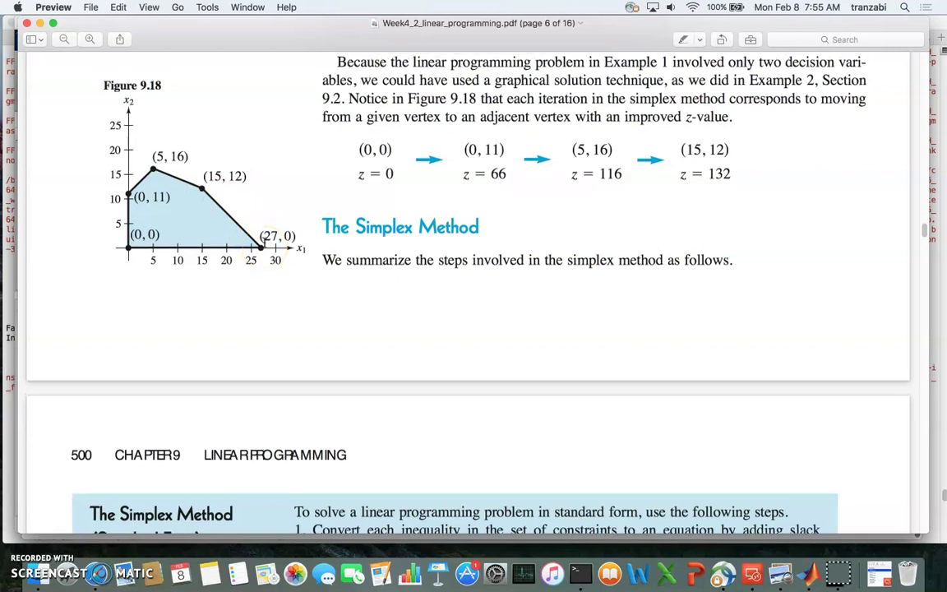
scroll(262, 243, "up", 10)
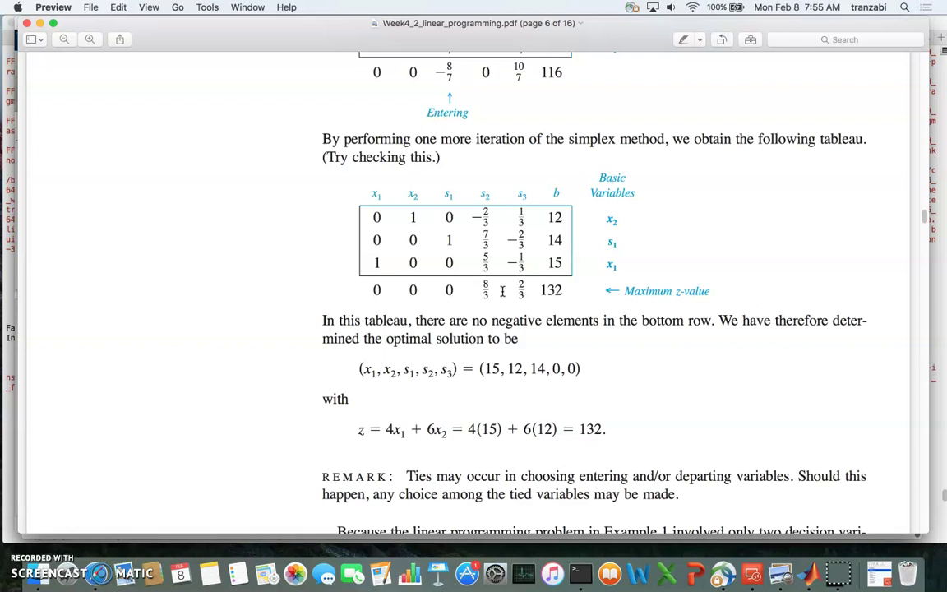
scroll(502, 292, "down", 10)
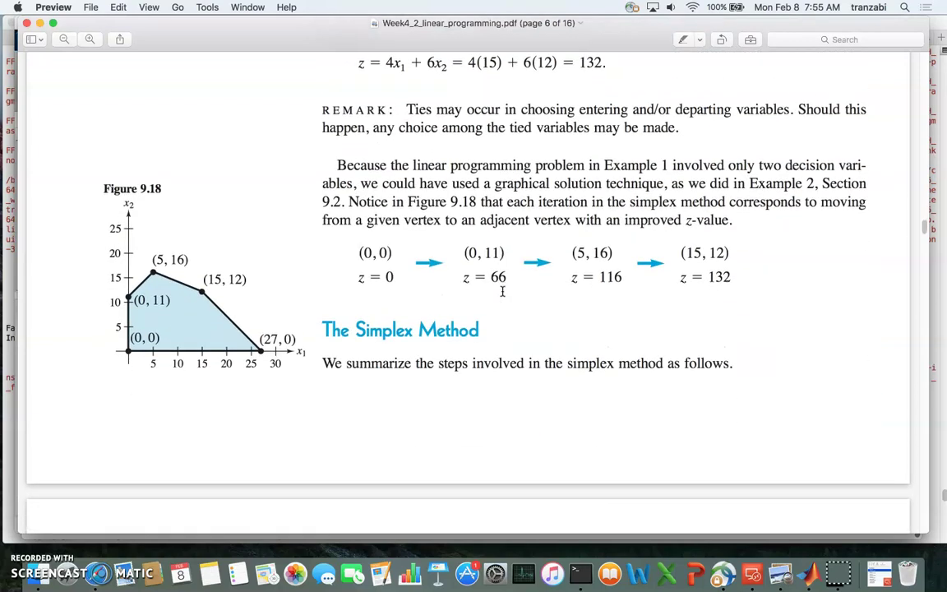
Show all open windows in Mission Control, including MATLAB R2016a and the handwritten notes
left_click(325, 325)
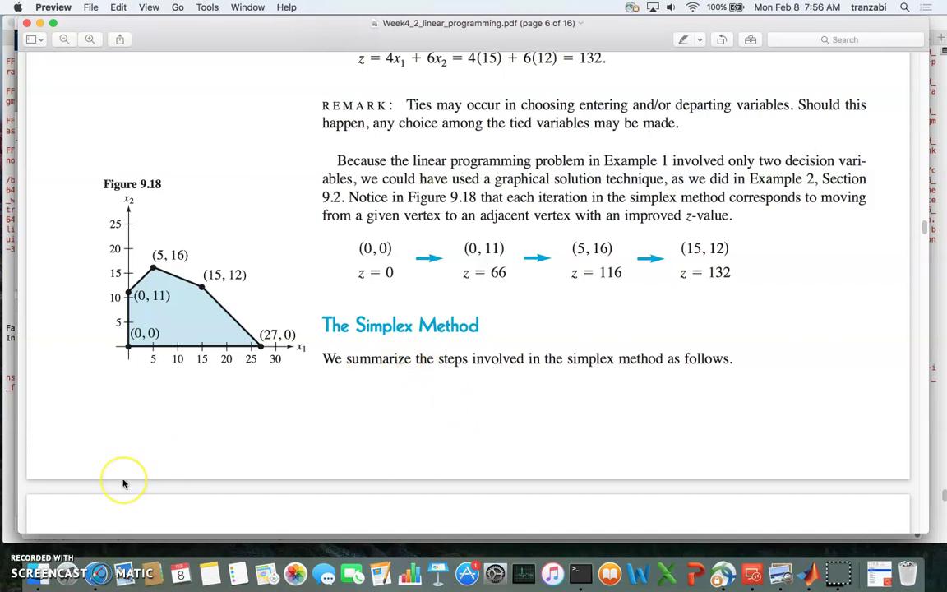
key("ctrl+Up")
key("Right")
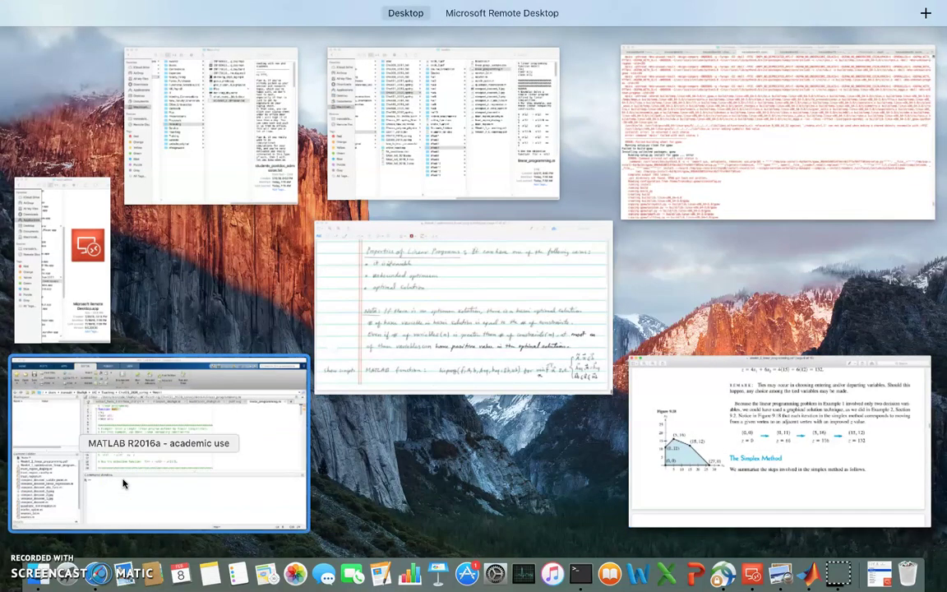
In MATLAB's linear_programming.m, uncomment lines 11–18 holding the constraint inequalities
left_click(123, 484)
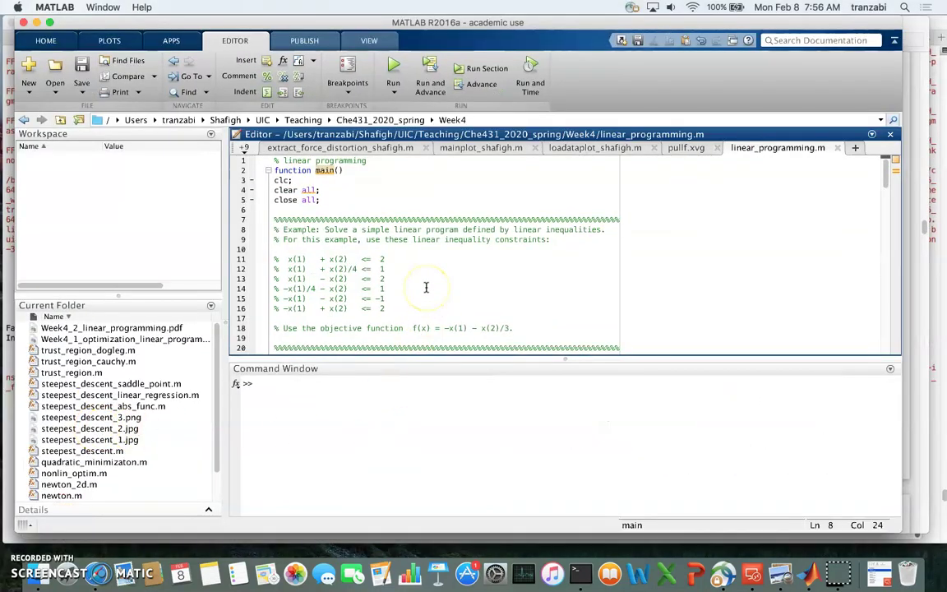
scroll(393, 287, "down", 1)
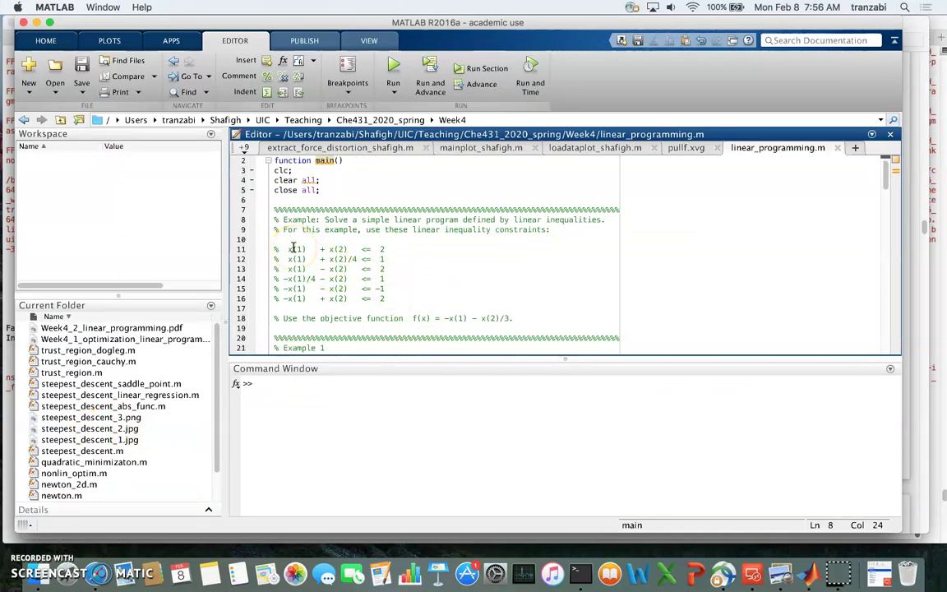
left_click_drag(295, 249, 296, 316)
key("super+t")
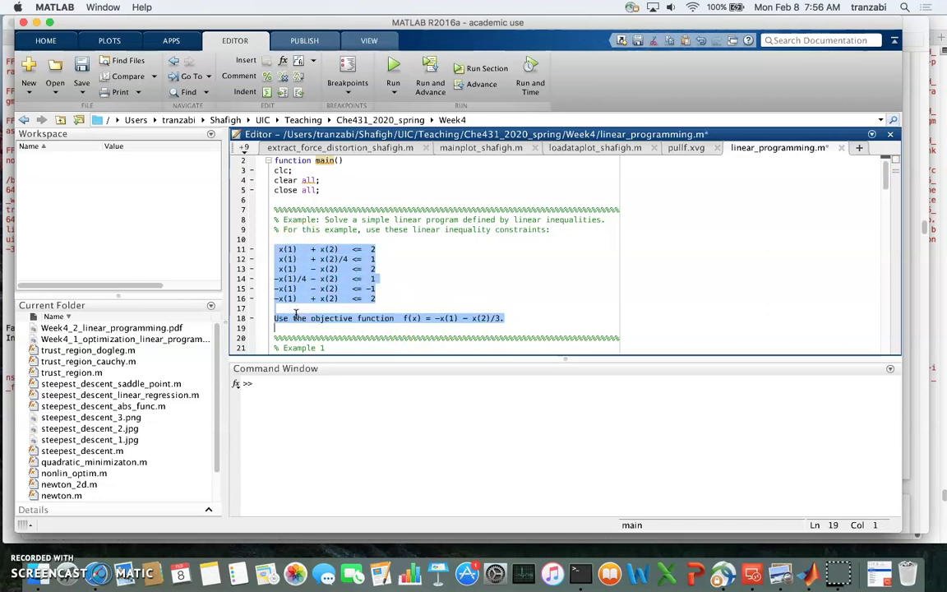
Re-comment line 18's objective function f(x) = -x(1) - x(2)/3
left_click(314, 300)
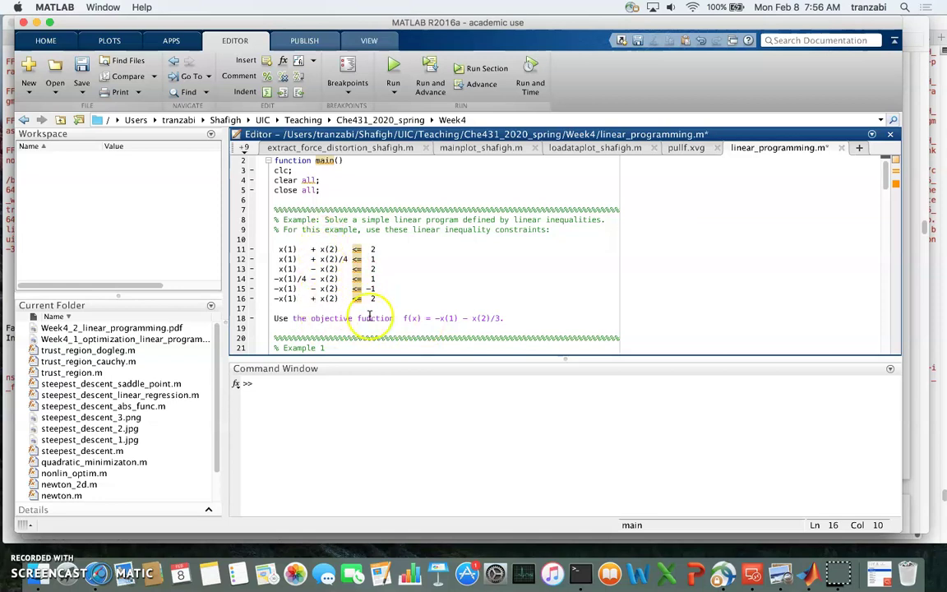
left_click(404, 319)
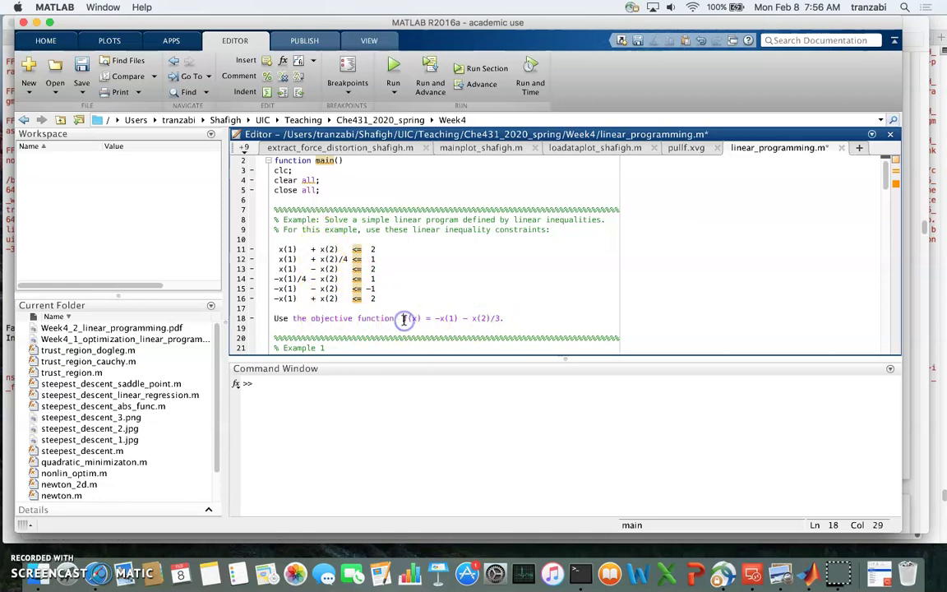
key("super+slash")
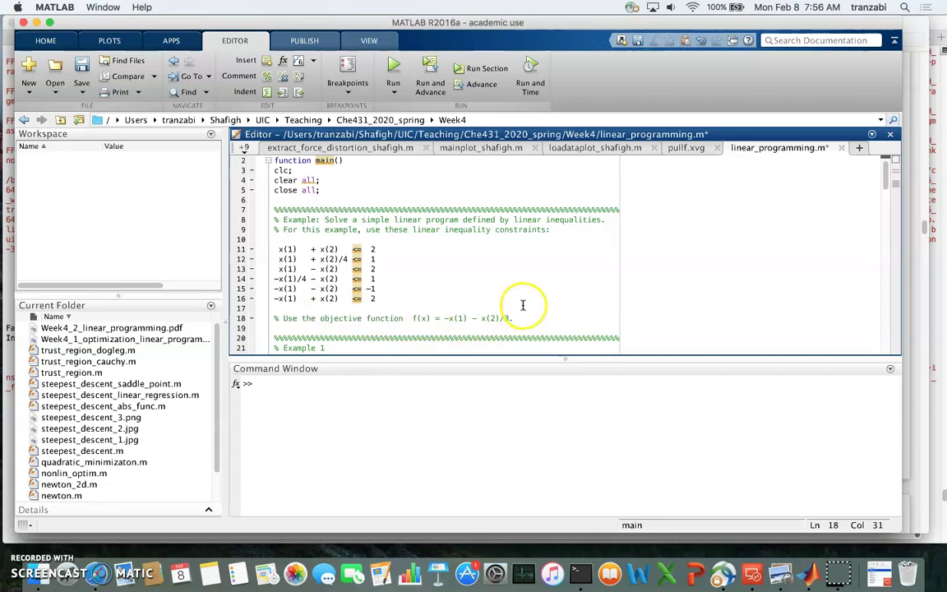
Uncomment Example 1's lines 23–33: matrix A, vectors b and f, and x = linprog(f,A,b)
scroll(523, 305, "down", 5)
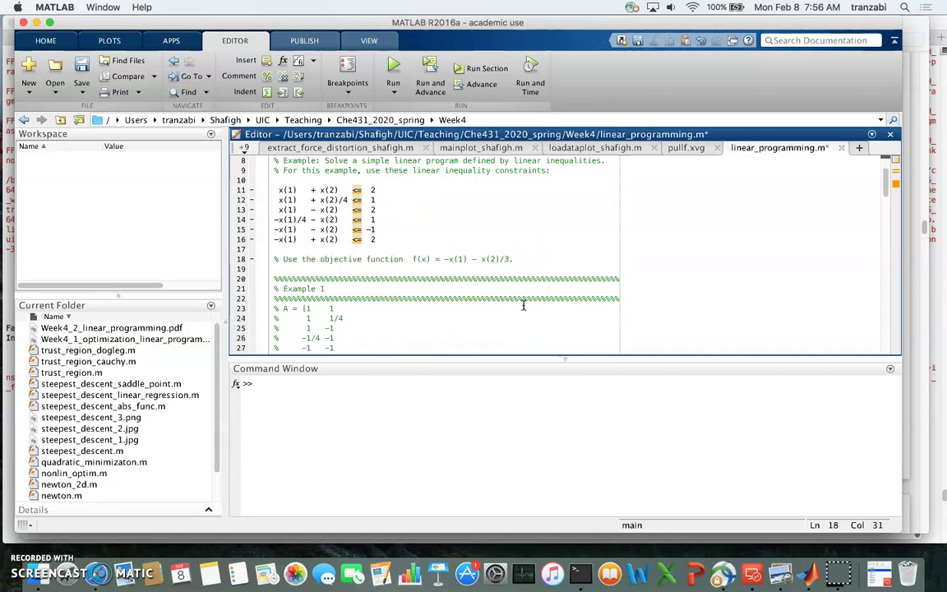
scroll(523, 305, "down", 2)
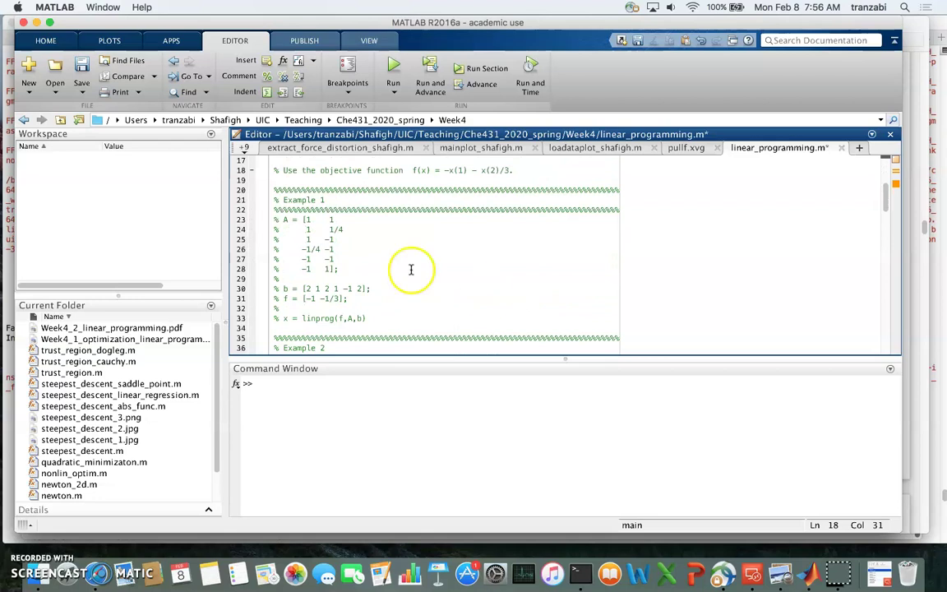
left_click_drag(275, 219, 278, 326)
key("super+t")
left_click(297, 278)
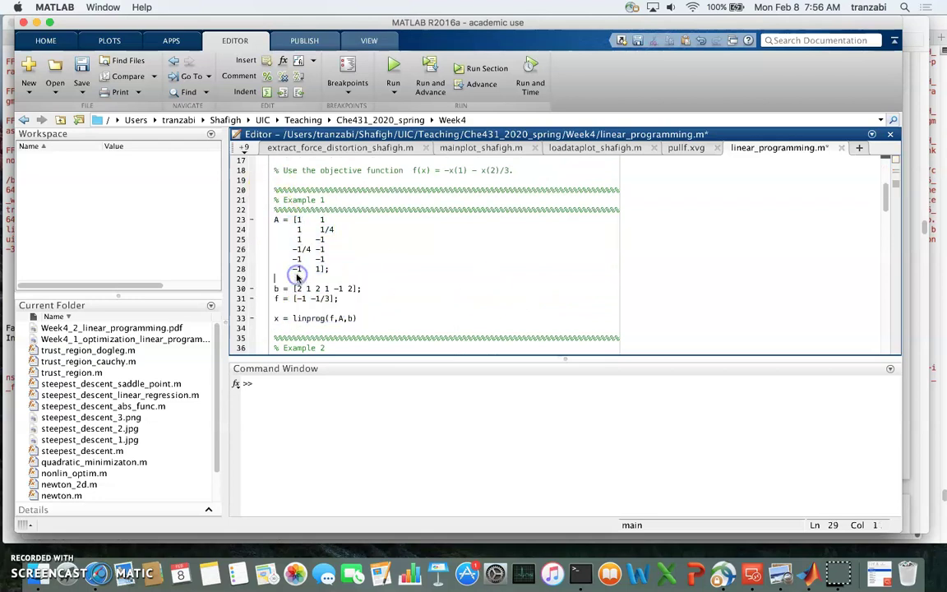
scroll(298, 278, "up", 4)
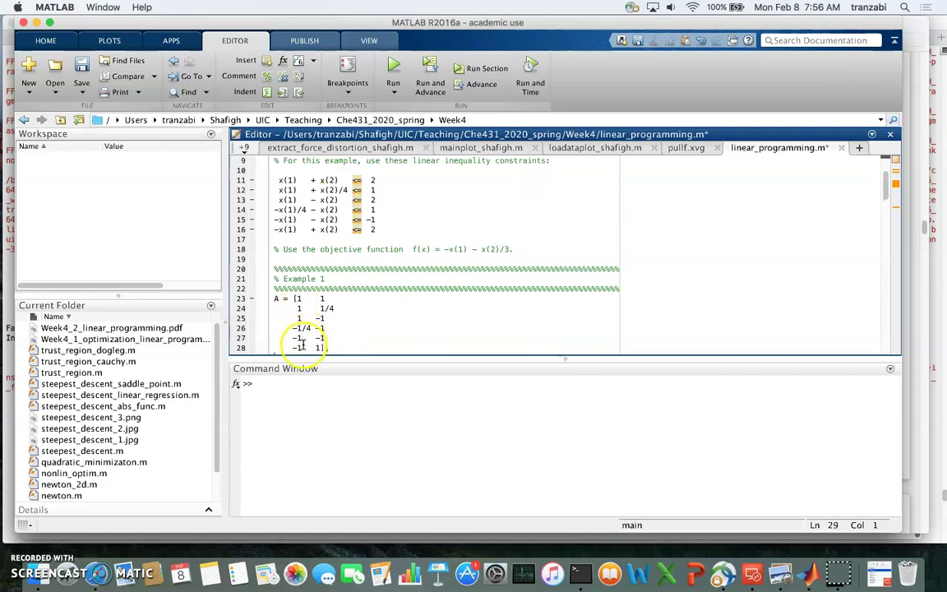